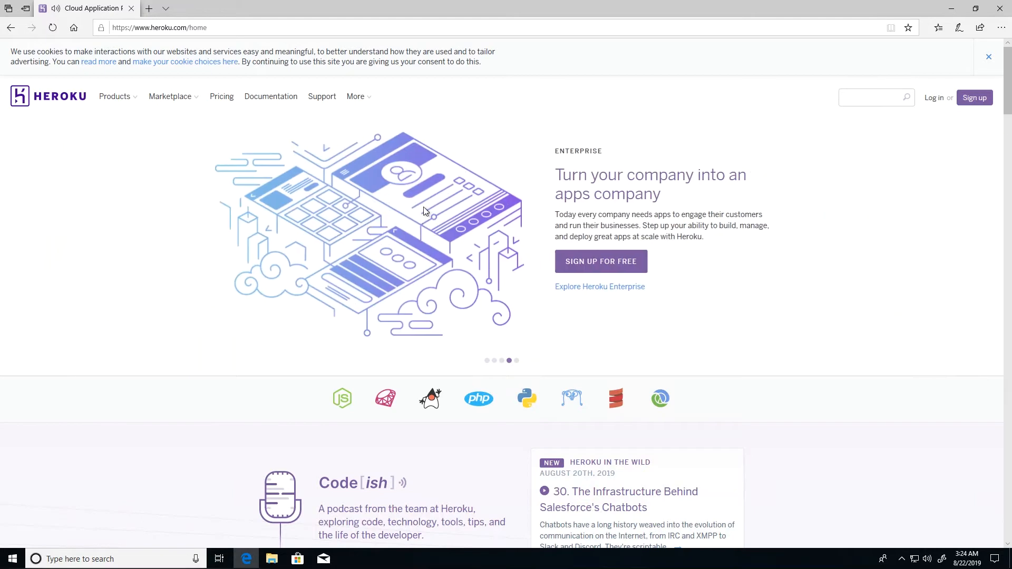
- Open Heroku's free sign-up form and look over its name, role and country fields, leaving them blank
click(600, 272)
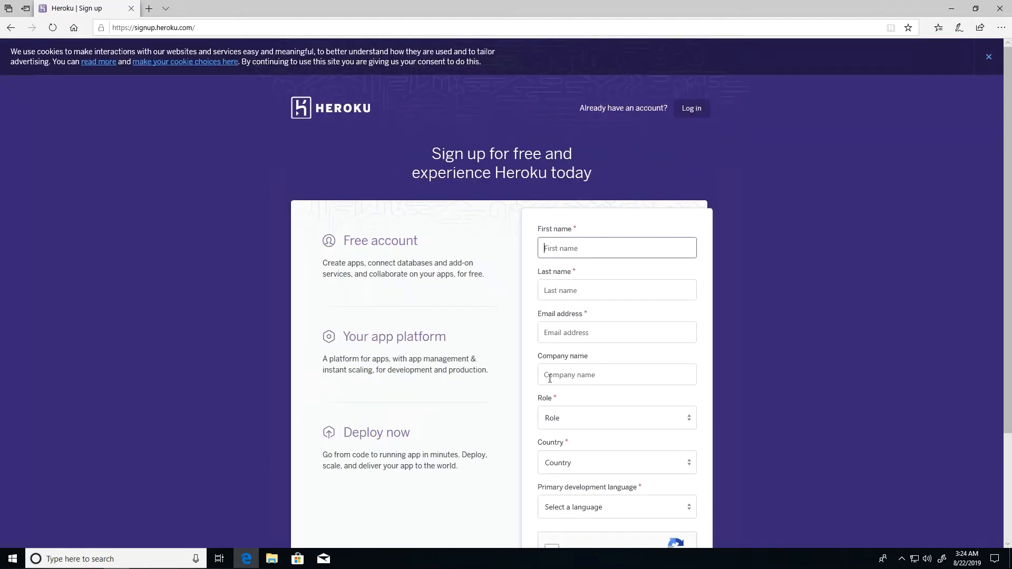
click(568, 419)
click(477, 419)
scroll(527, 400, down, 3)
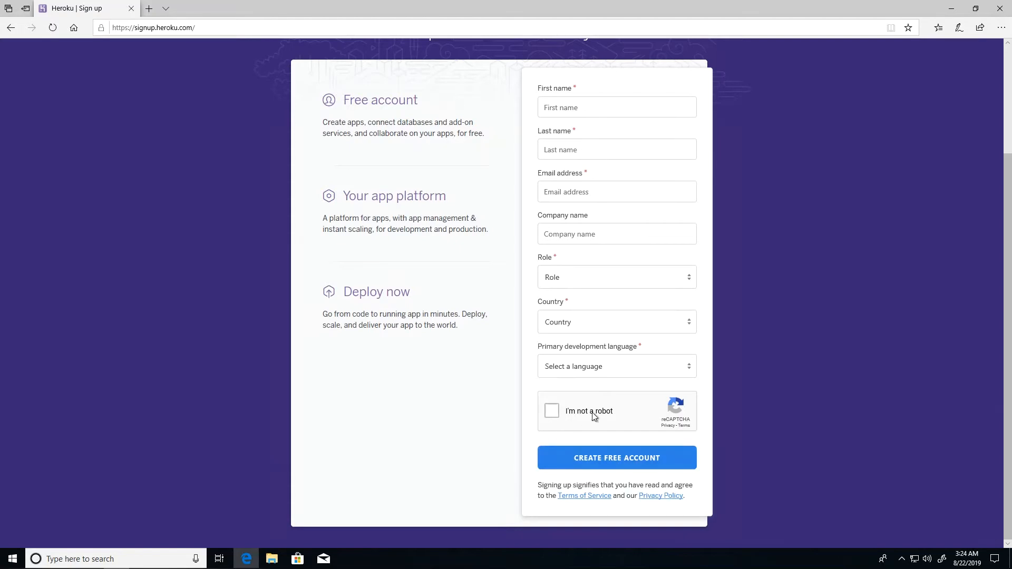
click(560, 463)
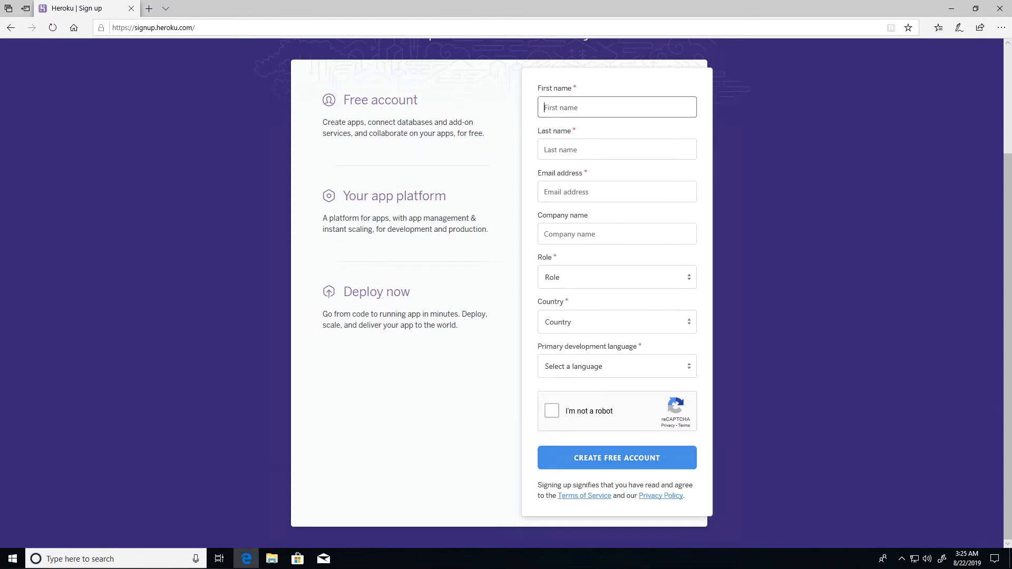
click(467, 371)
scroll(525, 298, up, 3)
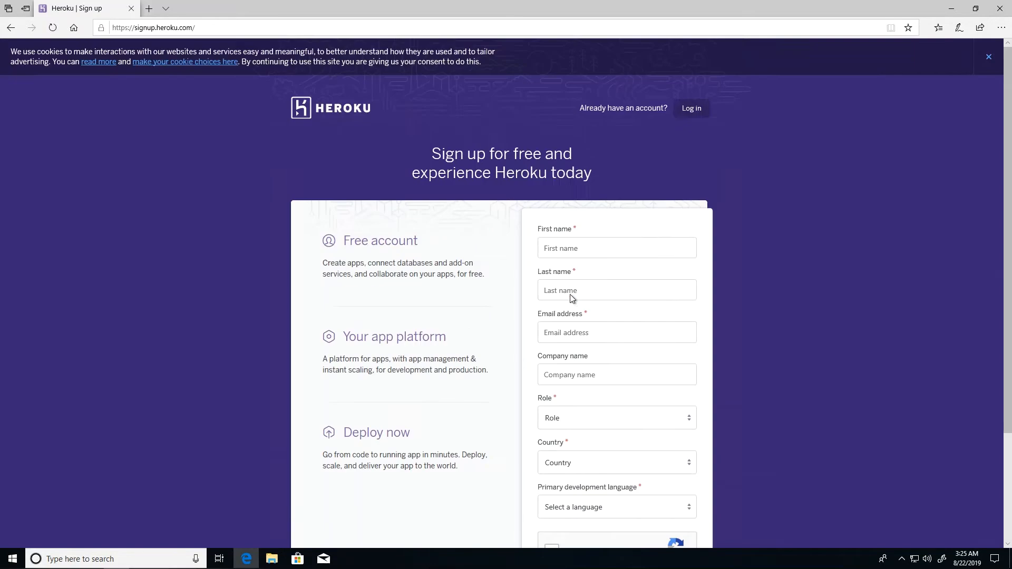
- Log in to the existing Heroku account with its email address and password
click(696, 109)
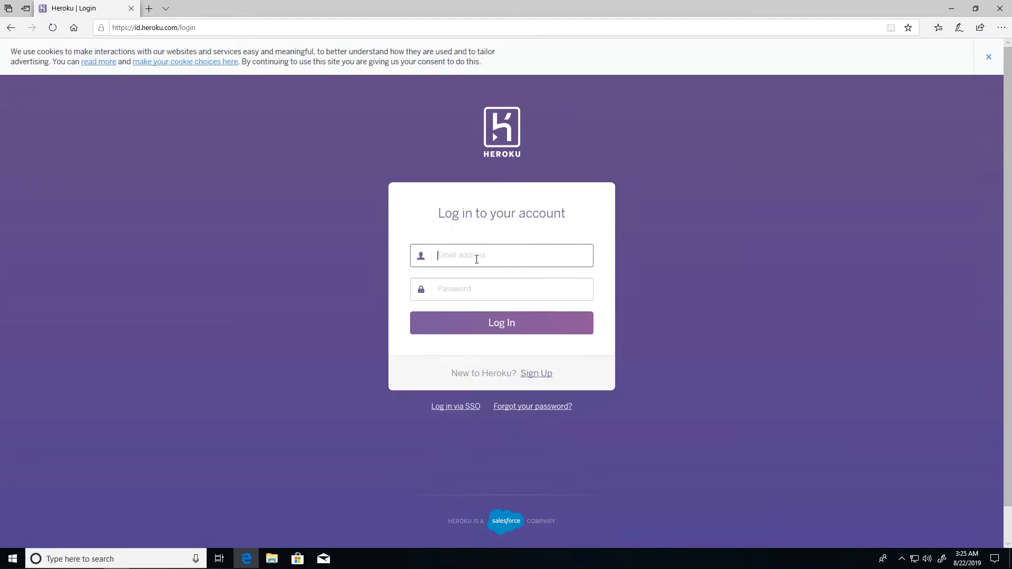
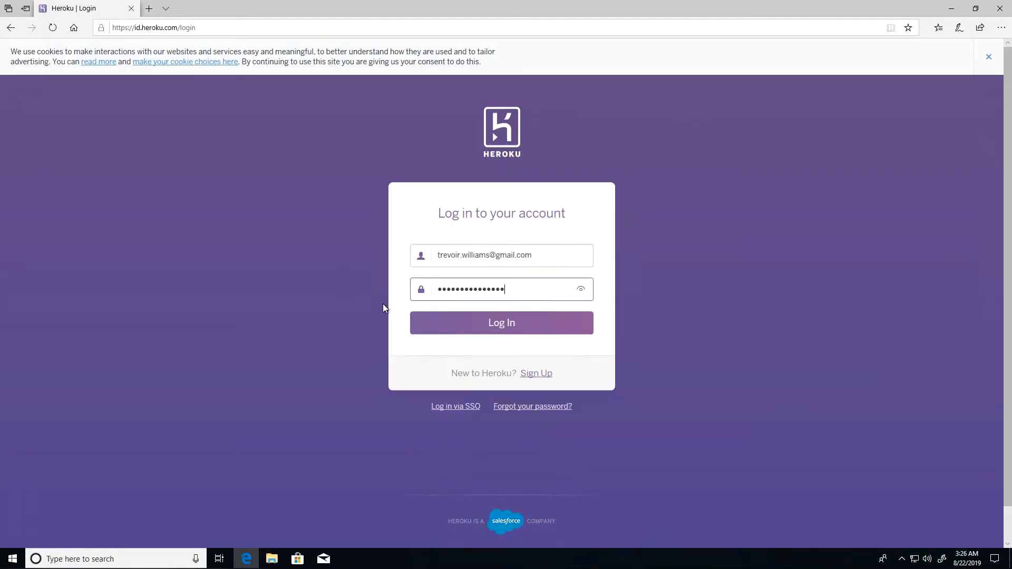
click(522, 318)
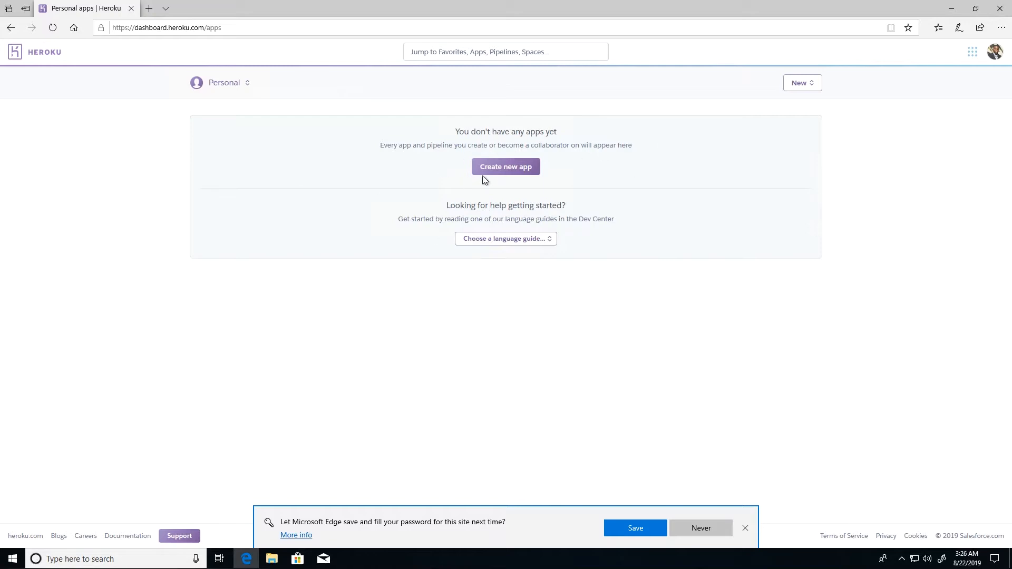
- Create a new app named test-php-trev in the United States region
click(495, 169)
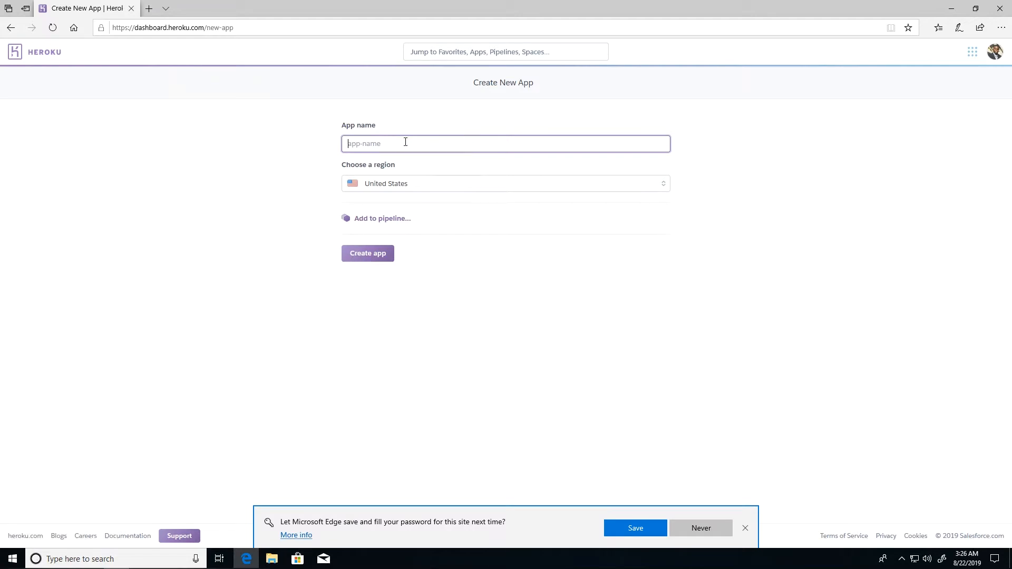
text(test-php)
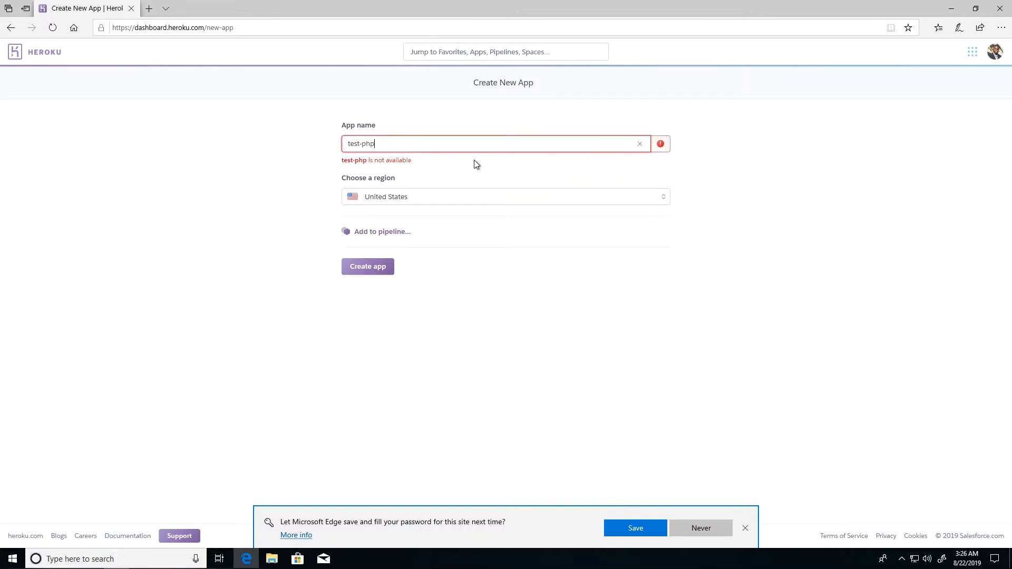
text(-)
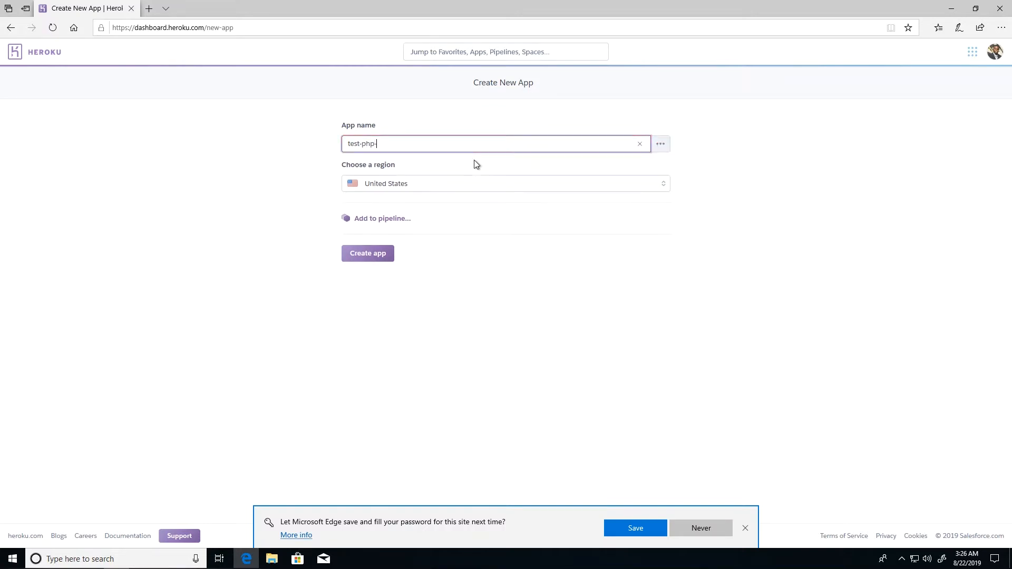
text(trev)
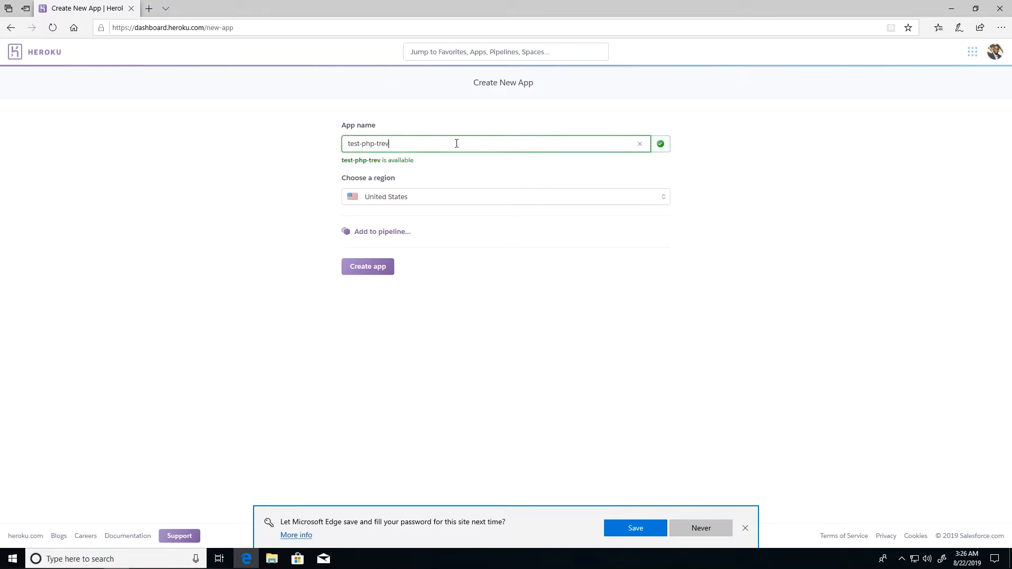
triple_click(409, 142)
click(380, 144)
click(398, 199)
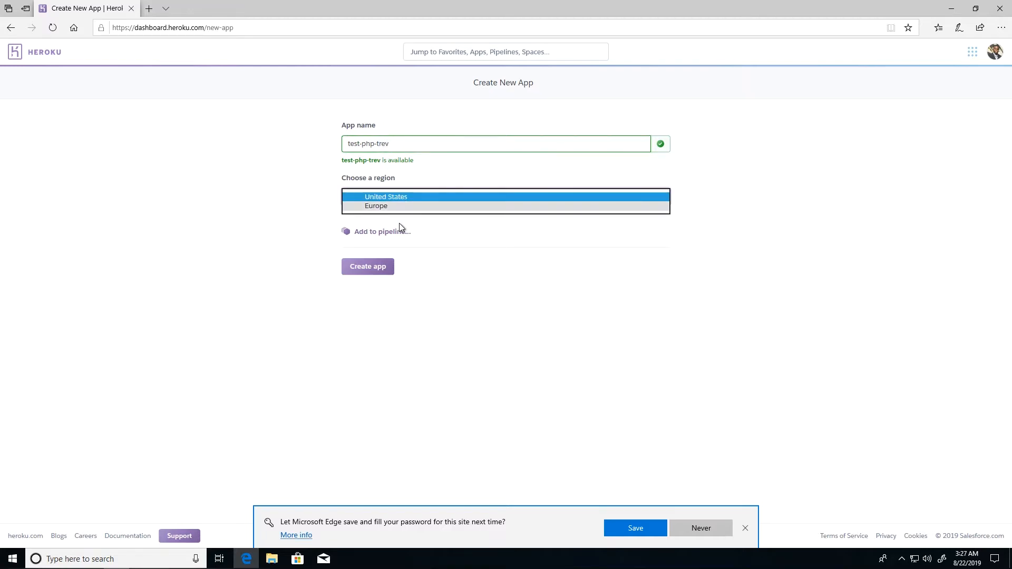
click(374, 198)
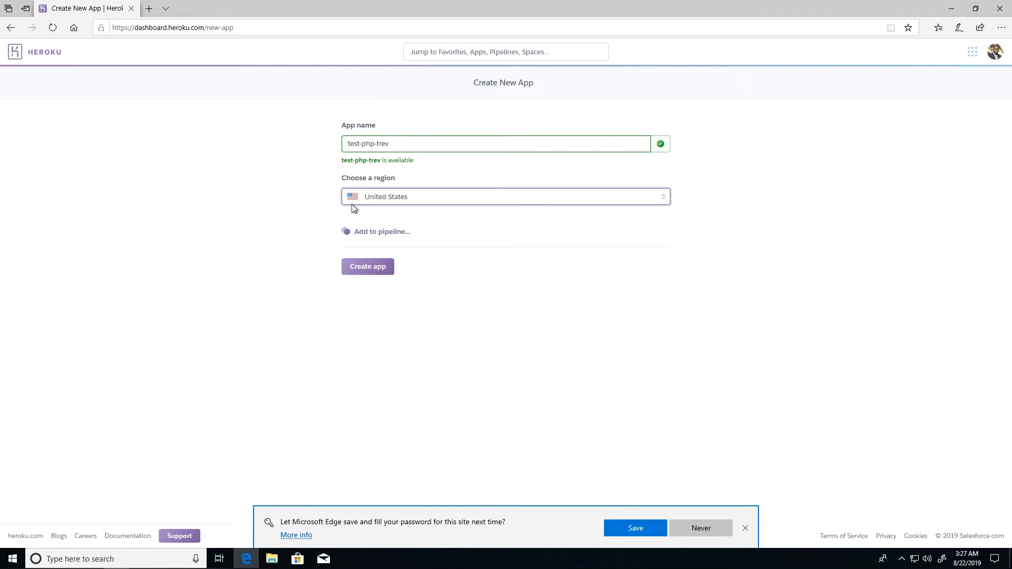
click(375, 269)
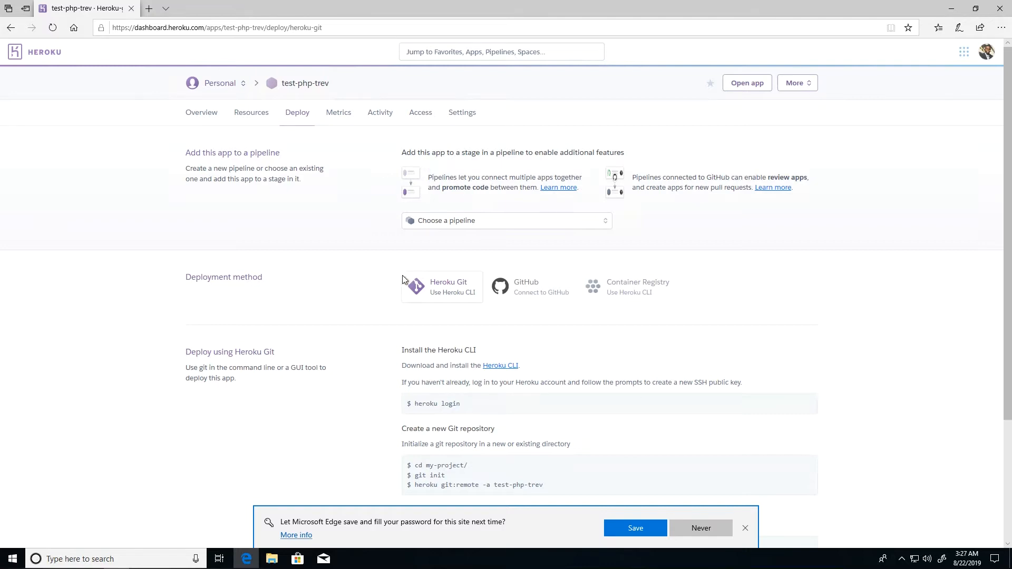
scroll(295, 324, down, 2)
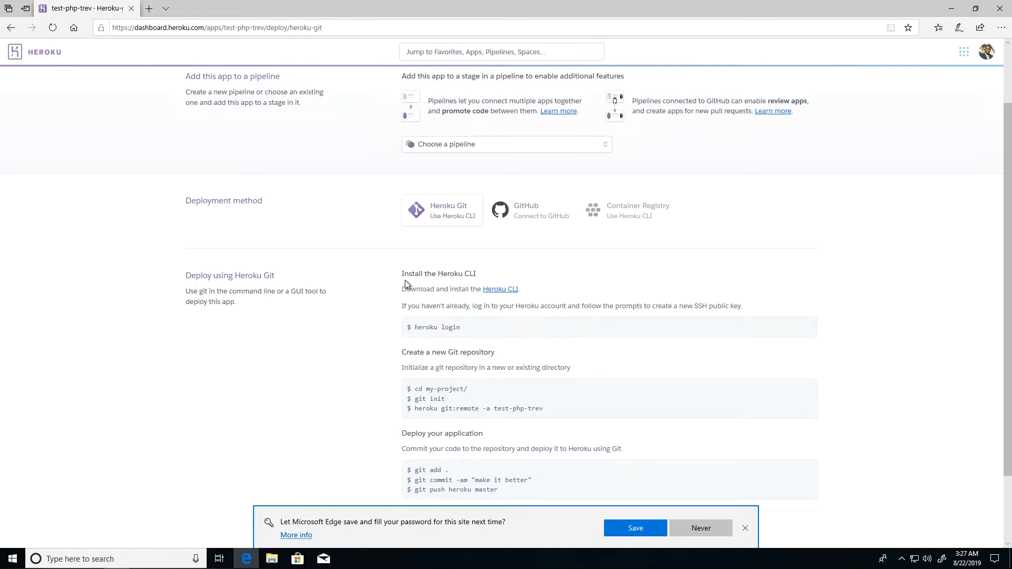
drag(402, 272, 481, 276)
click(481, 278)
scroll(416, 403, down, 2)
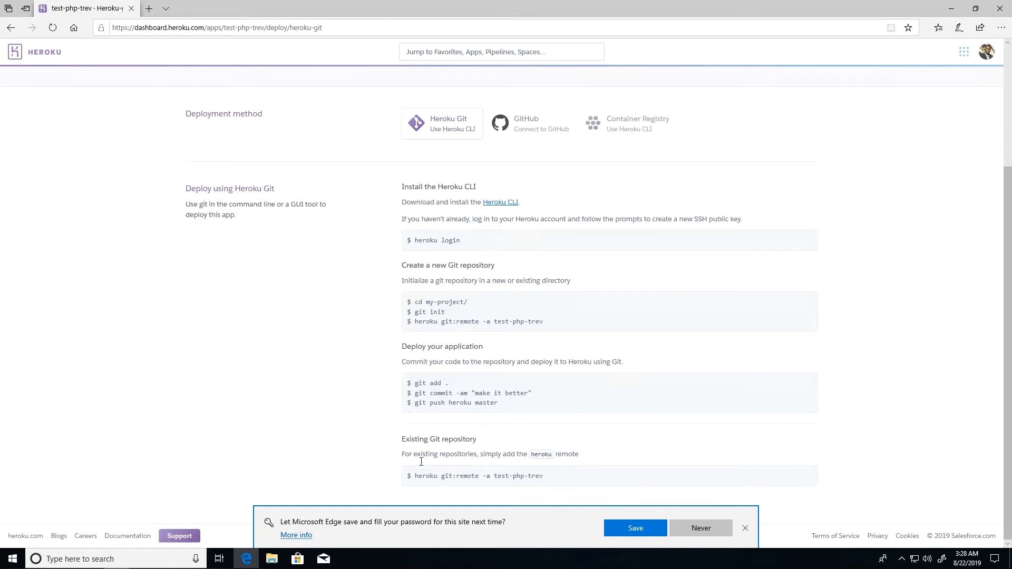
drag(416, 479, 554, 476)
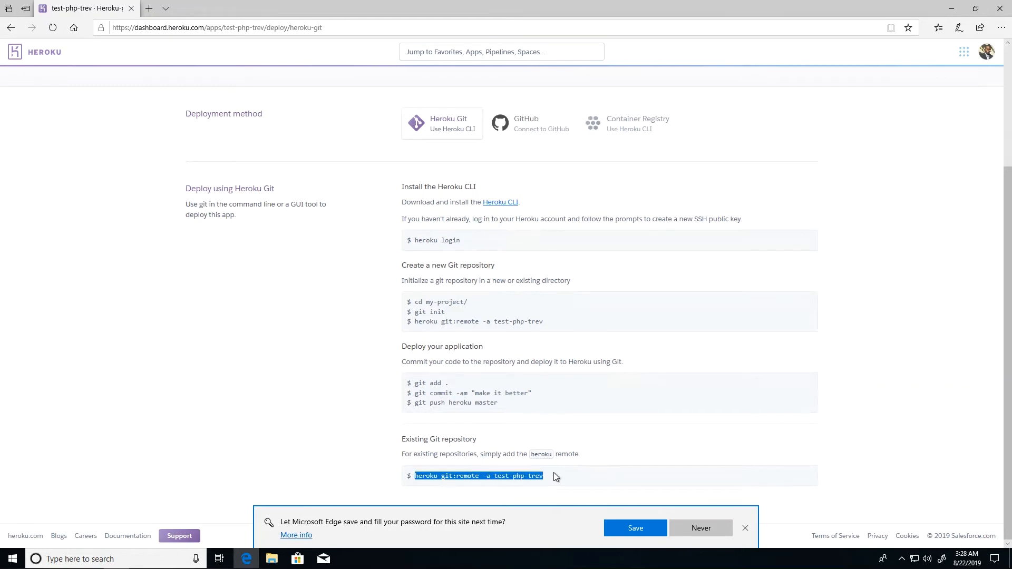
click(509, 477)
scroll(431, 332, up, 3)
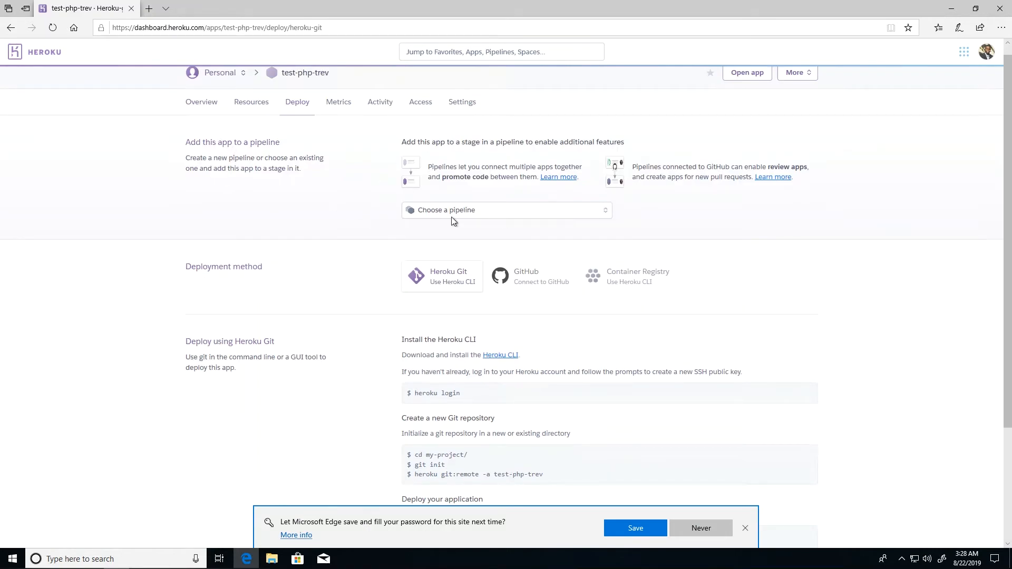
- Choose GitHub as the deployment method and search to list the linked account's repositories
click(543, 282)
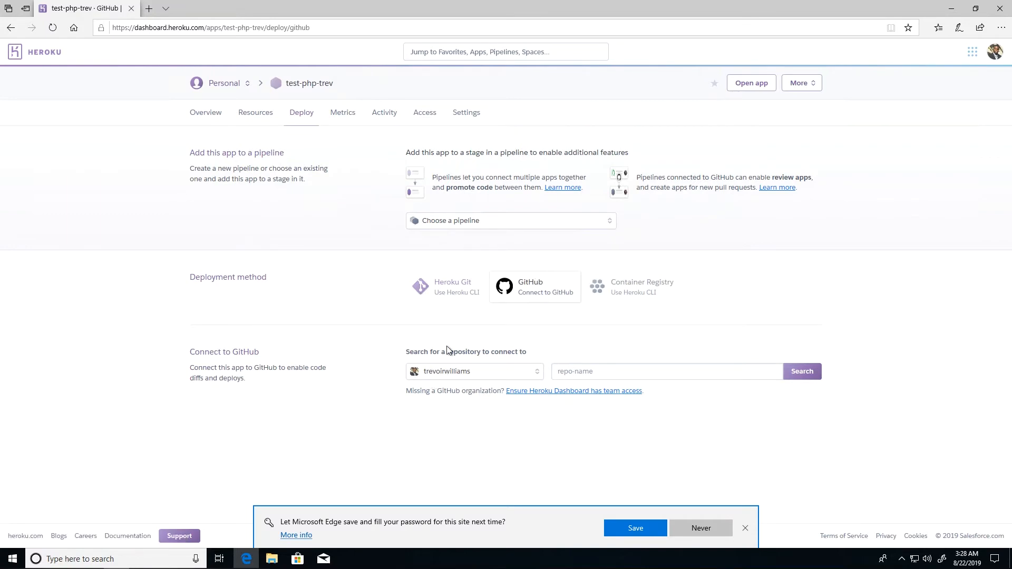
click(635, 371)
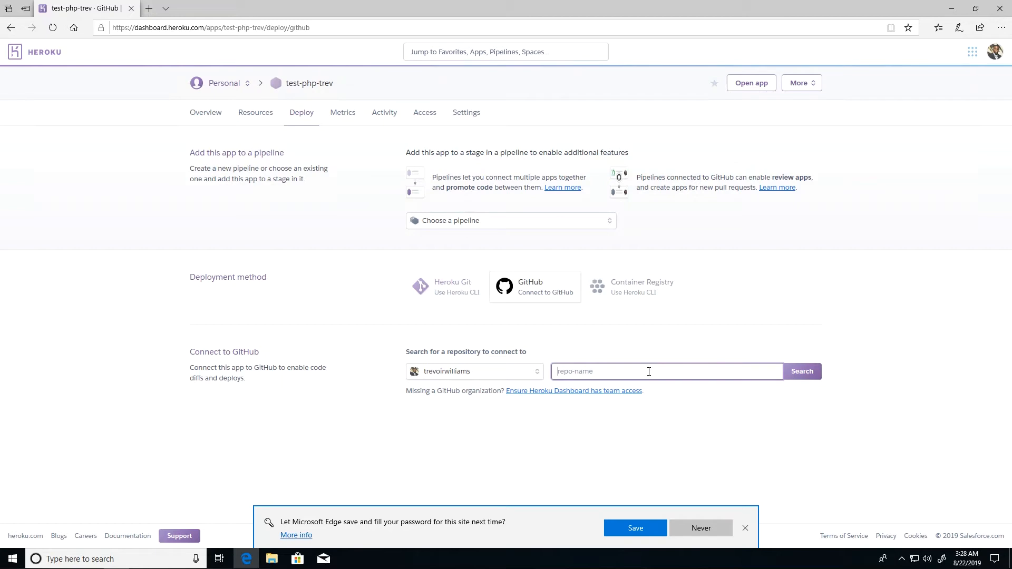
click(810, 375)
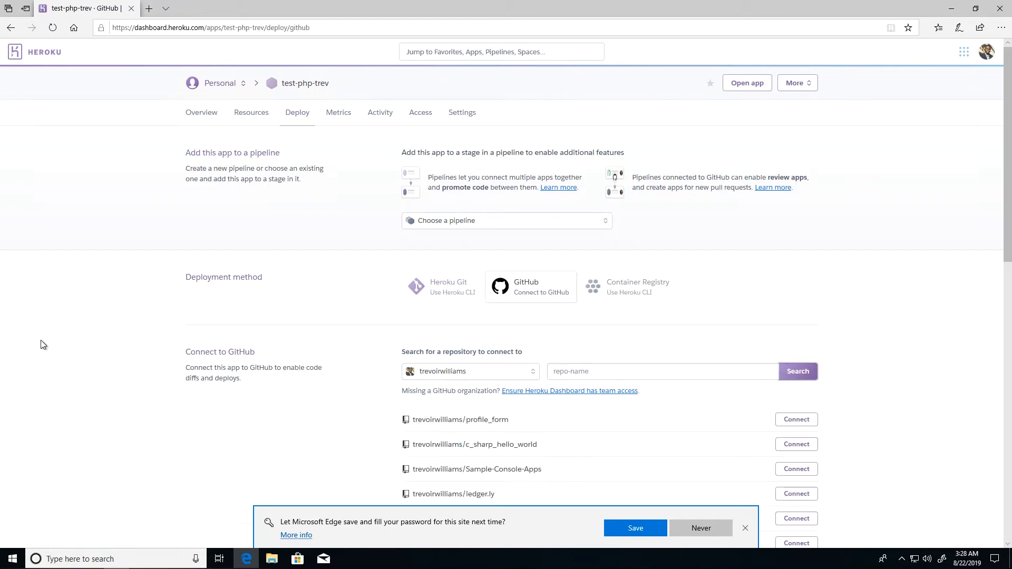
scroll(459, 274, down, 4)
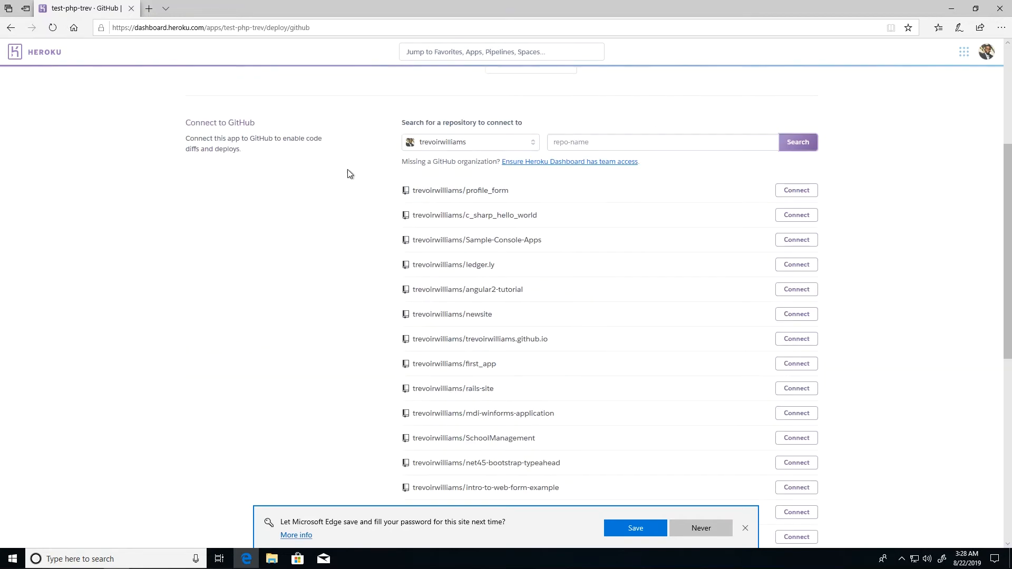
scroll(342, 266, down, 8)
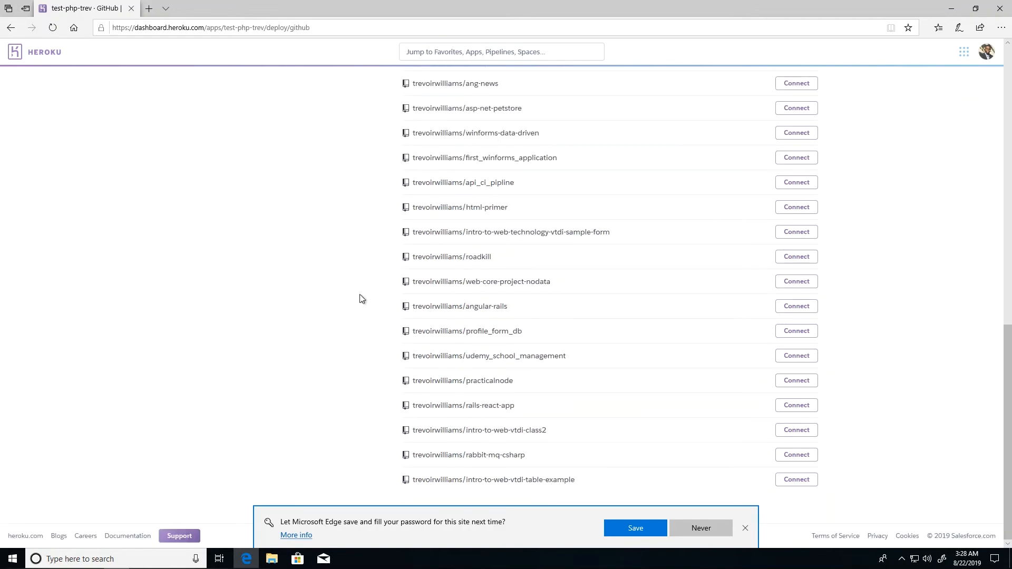
scroll(253, 298, up, 7)
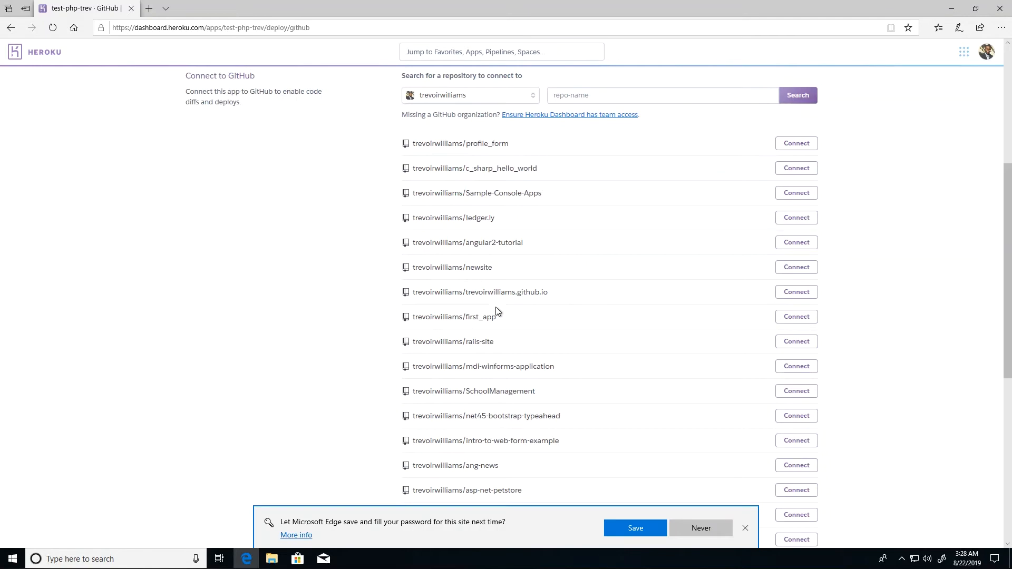
- Connect test-php-trev to the newsite repository and scroll to the master branch deploy options
click(796, 268)
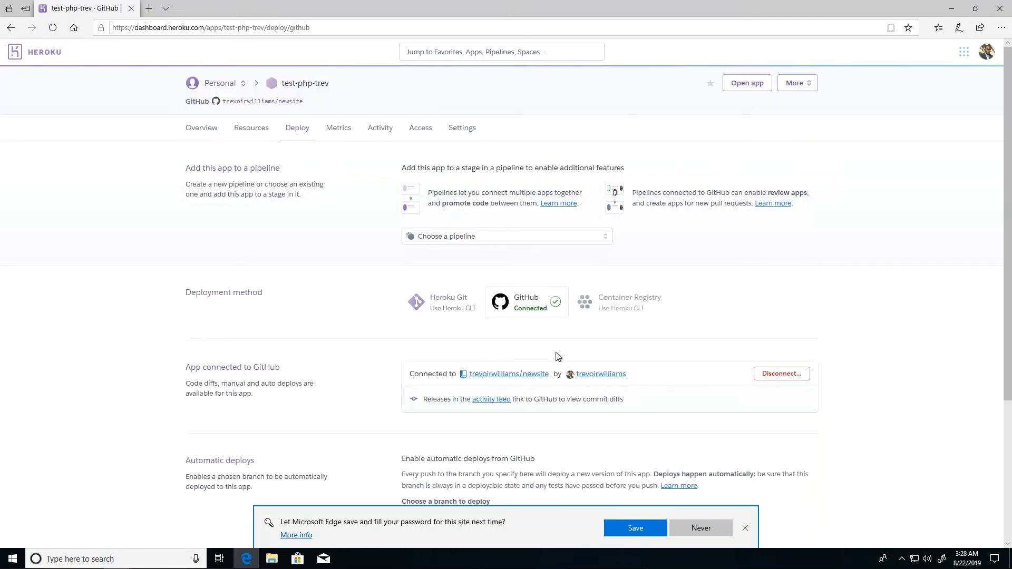
scroll(332, 331, down, 3)
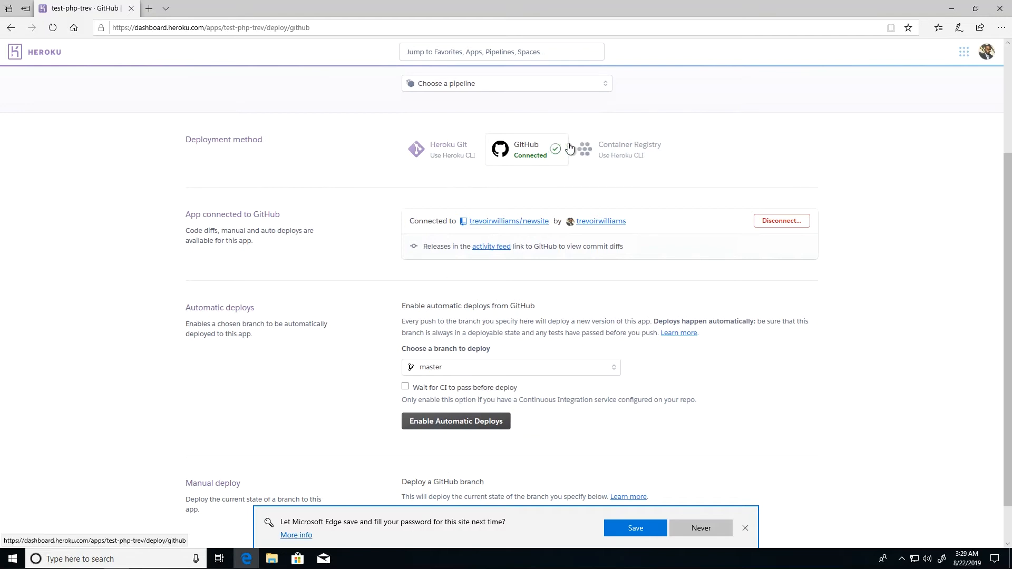
scroll(273, 322, down, 1)
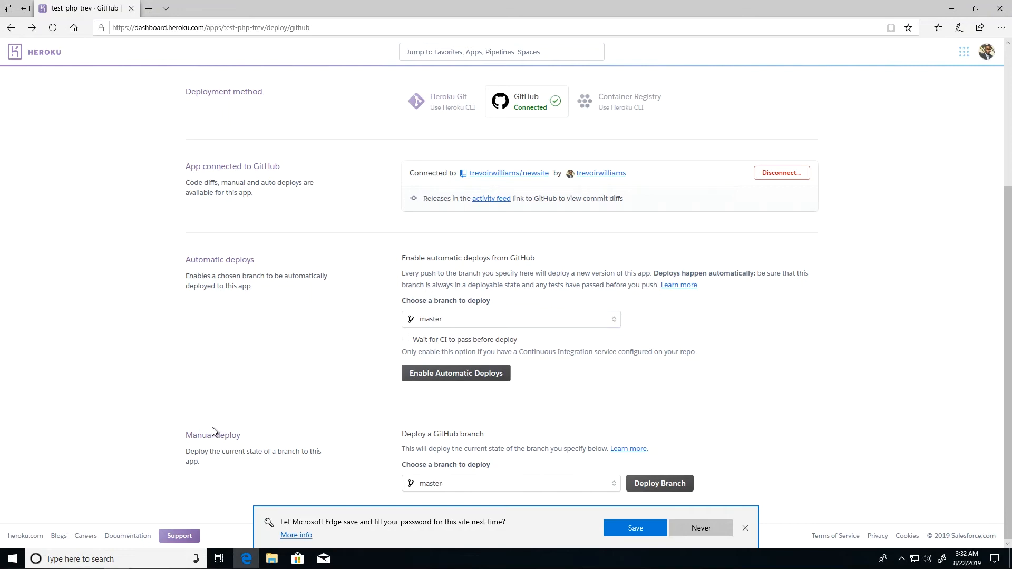
- Manually deploy the master branch and wait for 'Your app was successfully deployed'
click(642, 486)
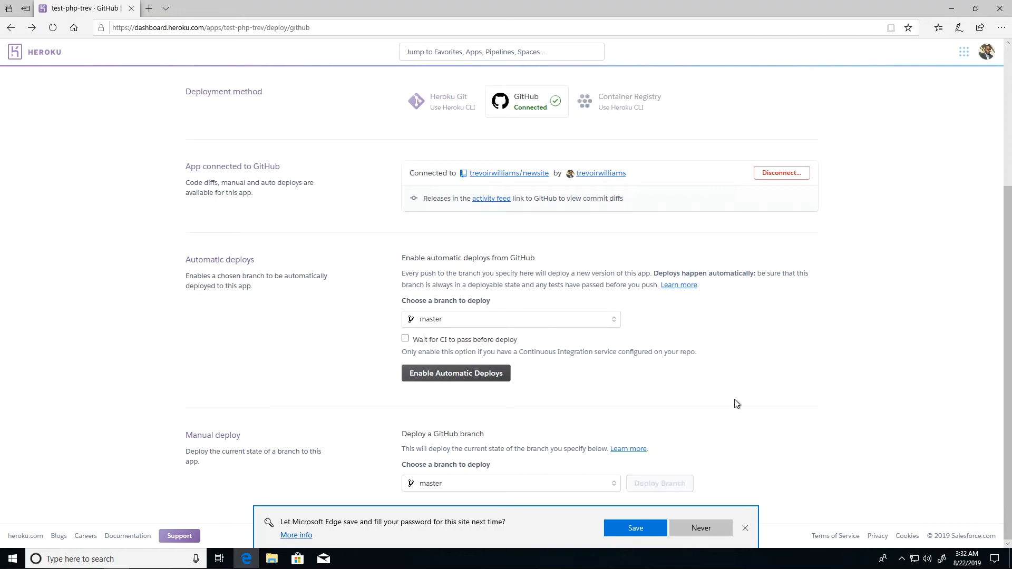
click(748, 530)
scroll(859, 420, down, 4)
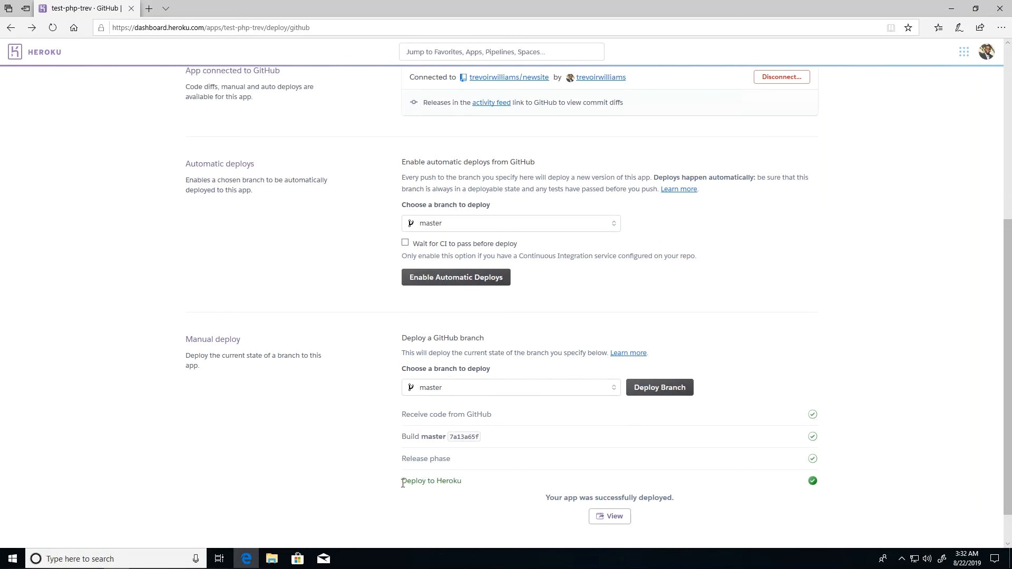
drag(401, 482, 464, 483)
click(820, 485)
- View the live test-php-trev.herokuapp.com site, confirm it shows Hello World, then return to Heroku
click(610, 517)
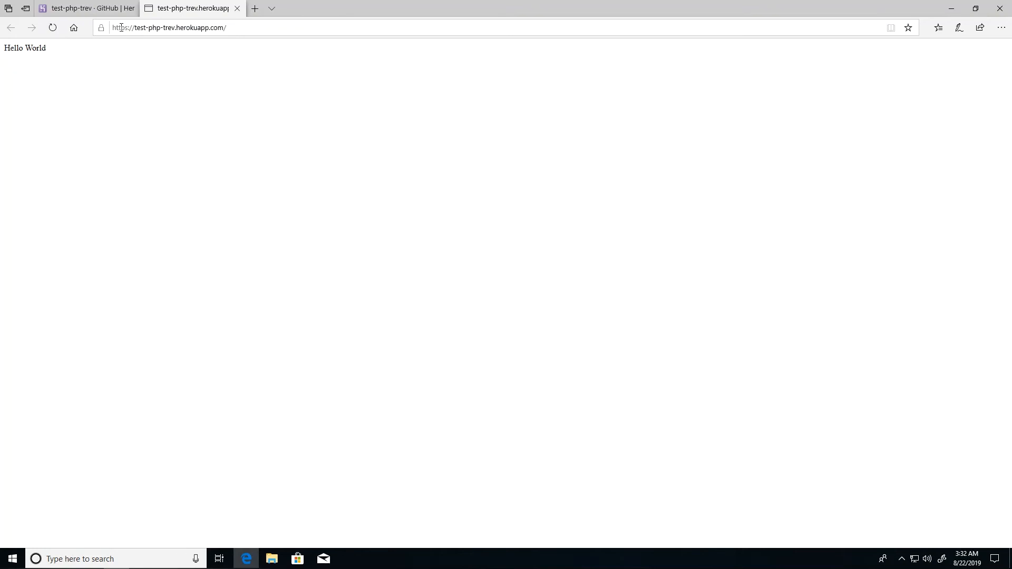
drag(136, 29, 175, 29)
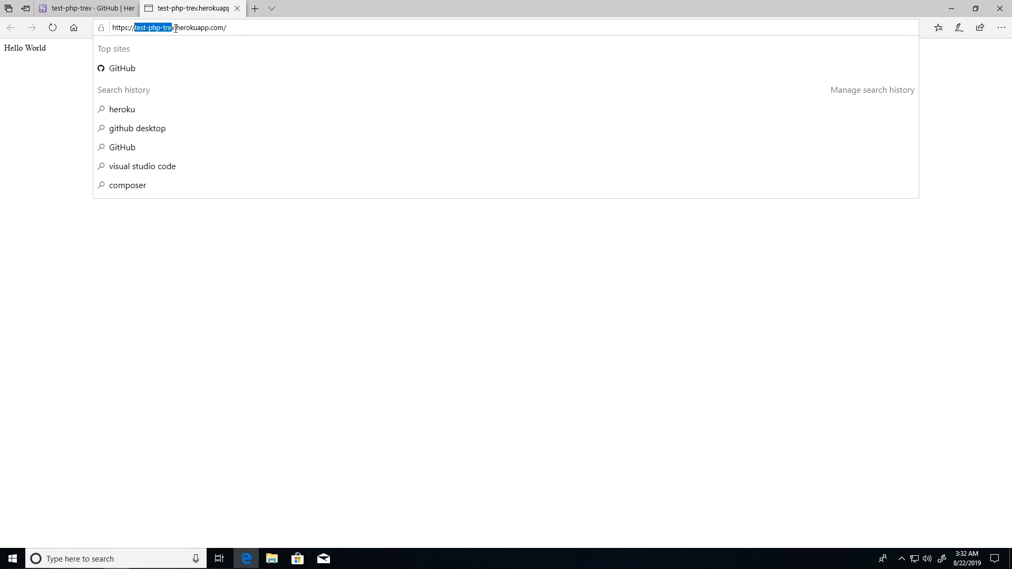
click(171, 27)
double_click(190, 28)
double_click(217, 29)
click(69, 248)
drag(34, 52, 4, 51)
click(4, 50)
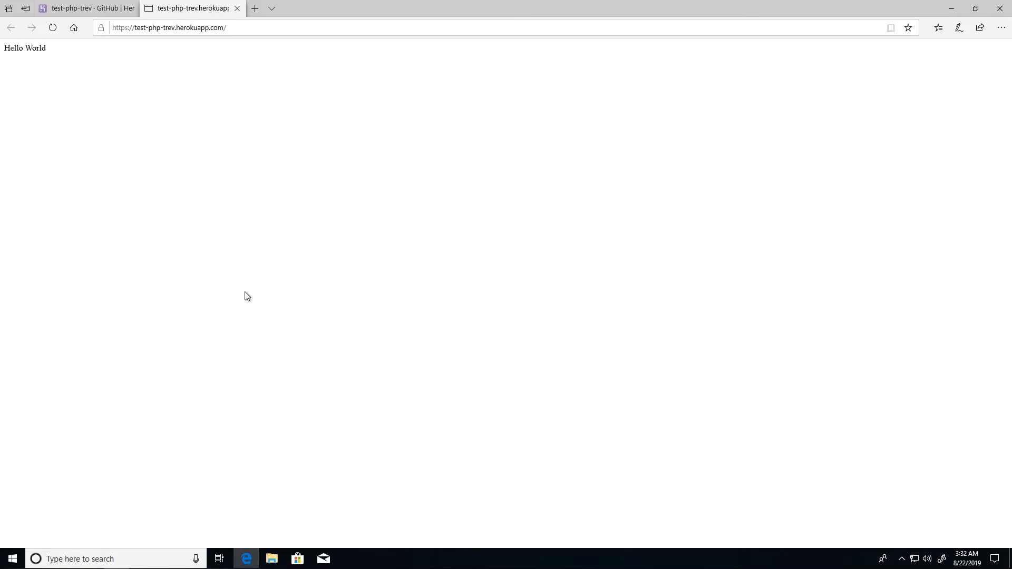
click(106, 9)
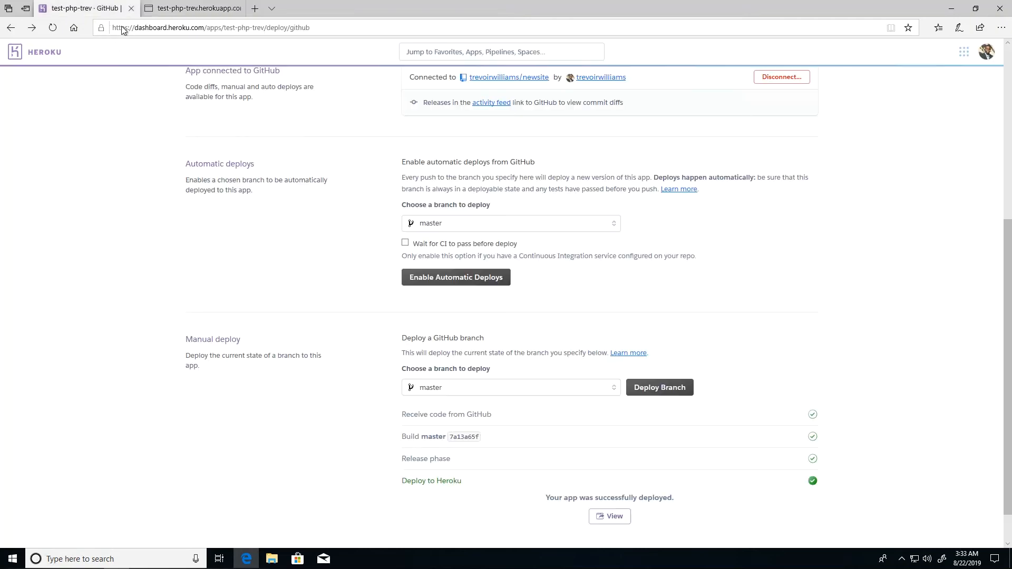
- Open the connected newsite GitHub repository from the Deploy page in its own tab
scroll(439, 307, up, 5)
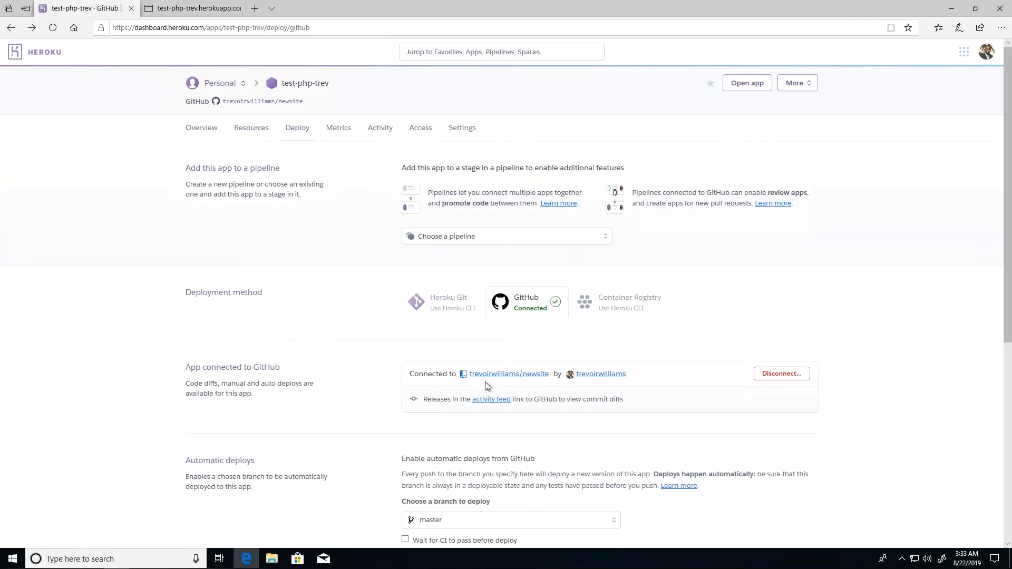
click(490, 375)
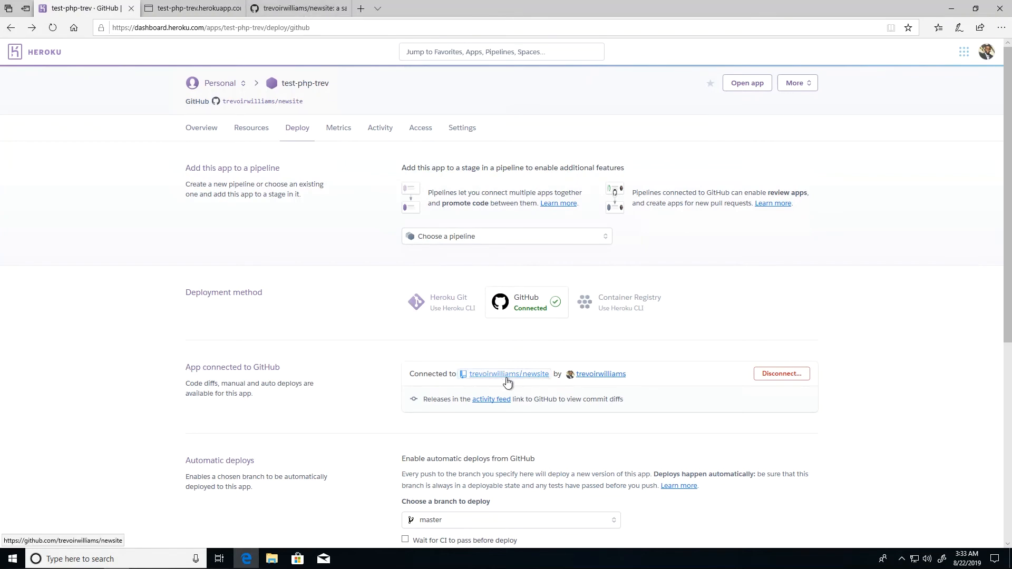
click(283, 10)
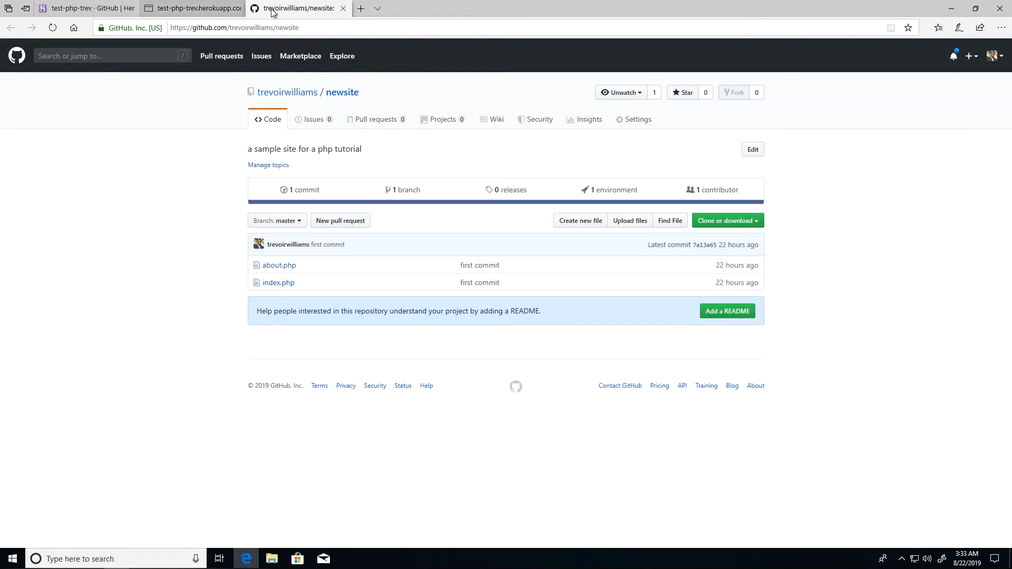
- Read index.php's echo 'Hello World' line, compare it with the live site, and return to newsite's files
click(279, 285)
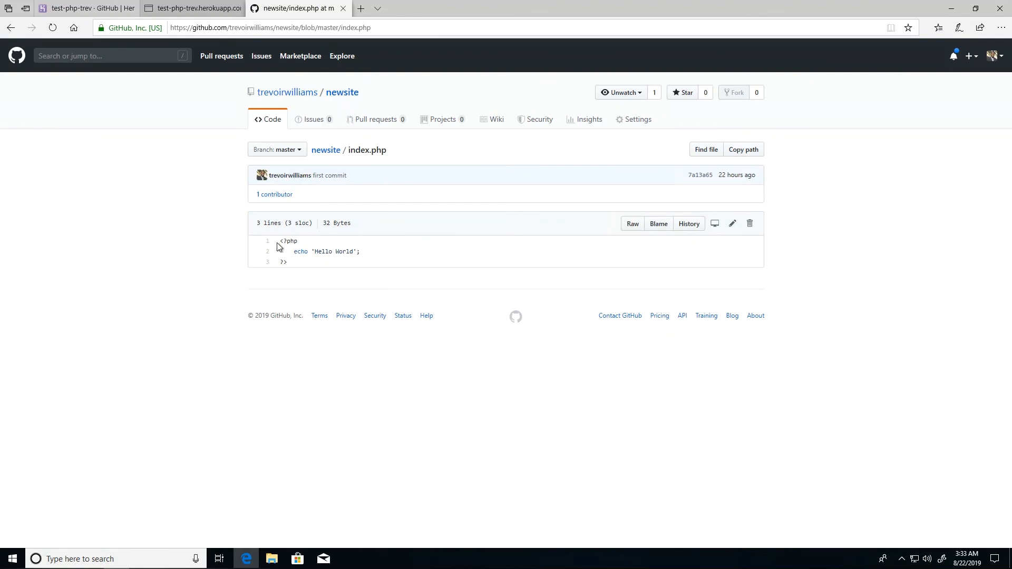
drag(294, 252, 360, 256)
click(365, 259)
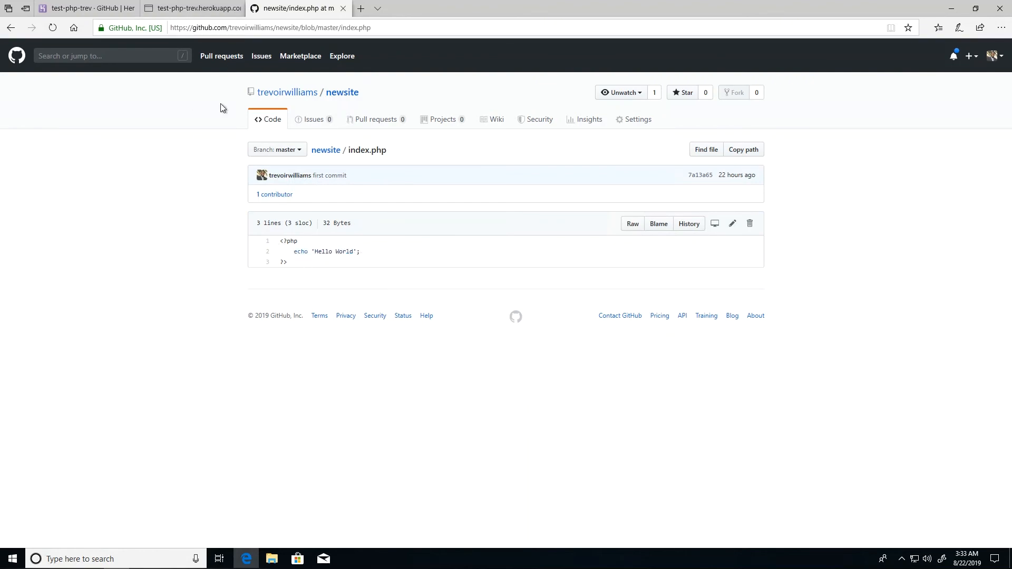
drag(348, 151, 372, 156)
click(372, 155)
click(179, 12)
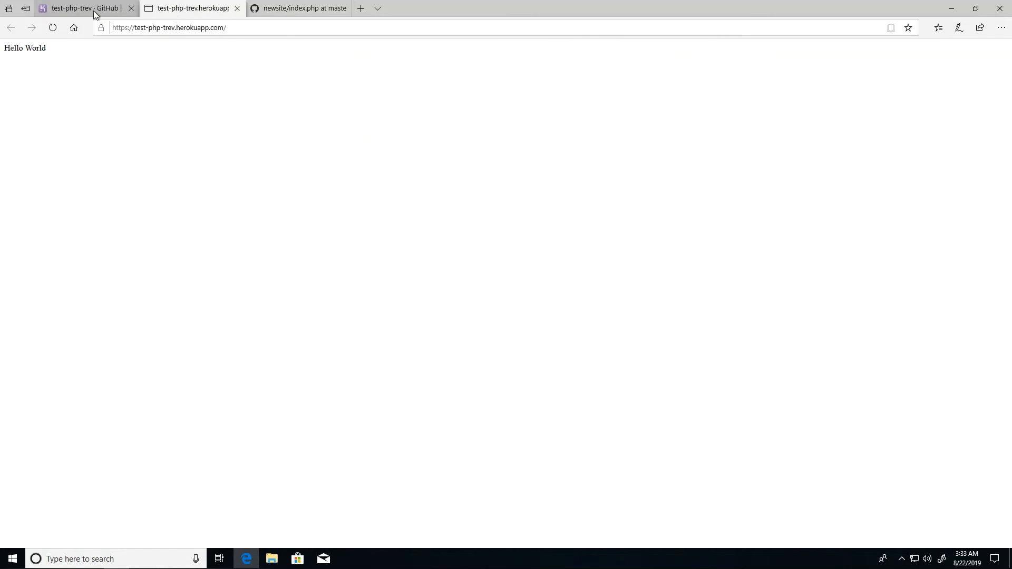
click(279, 9)
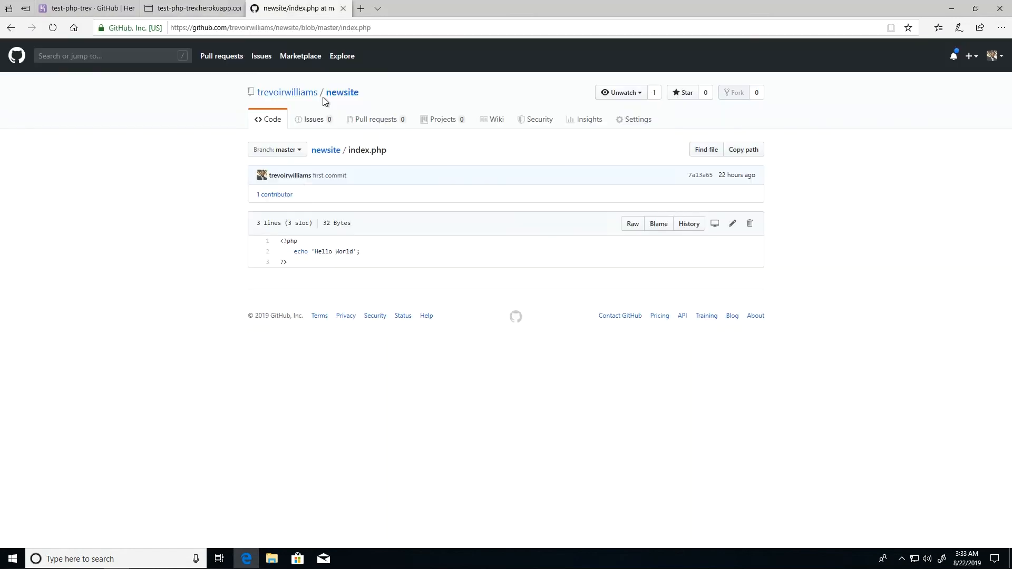
click(329, 152)
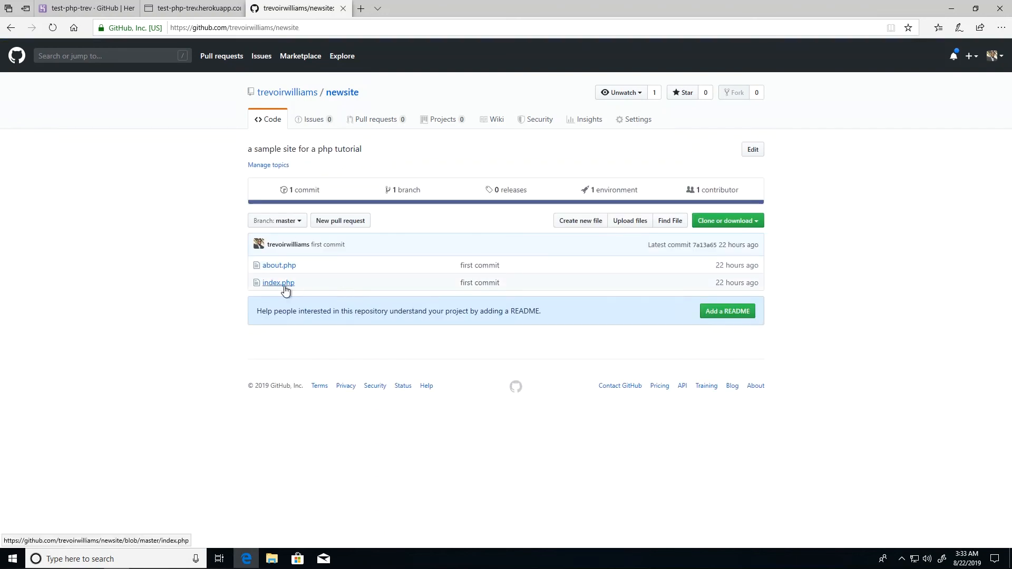
drag(248, 283, 301, 284)
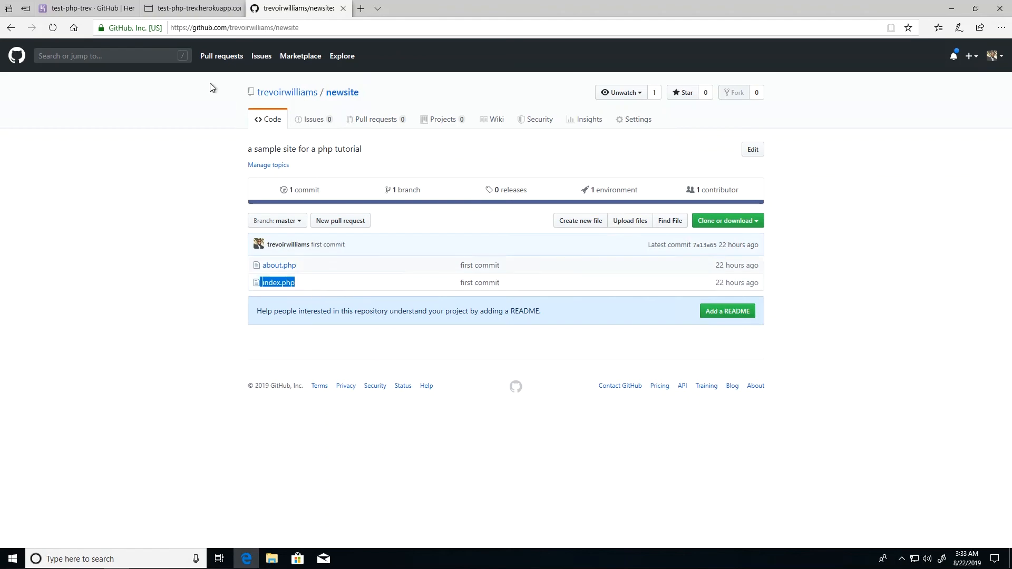
- Return to the live Hello World site with the caret at the end of its address
click(189, 10)
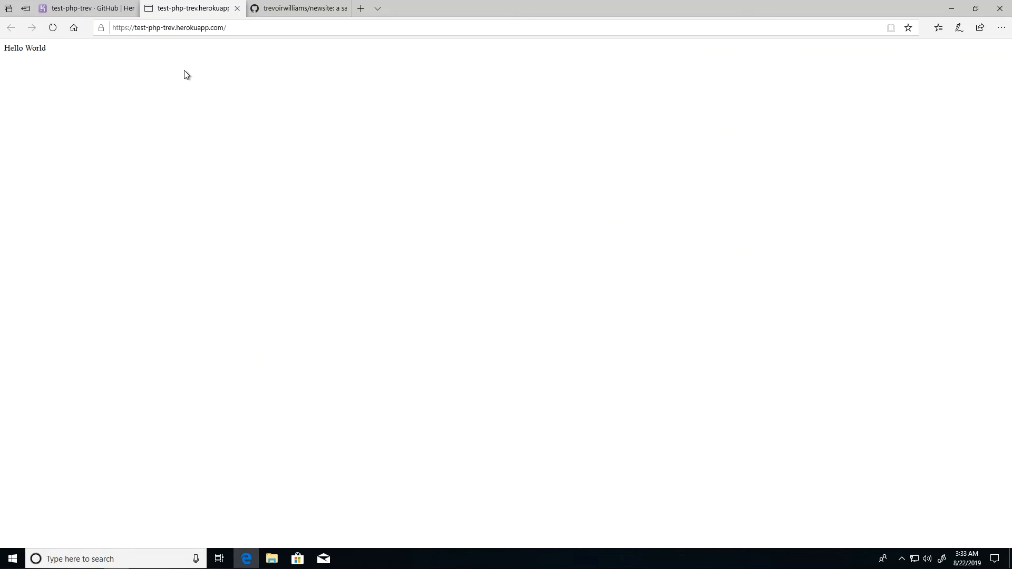
click(264, 30)
click(270, 27)
click(277, 11)
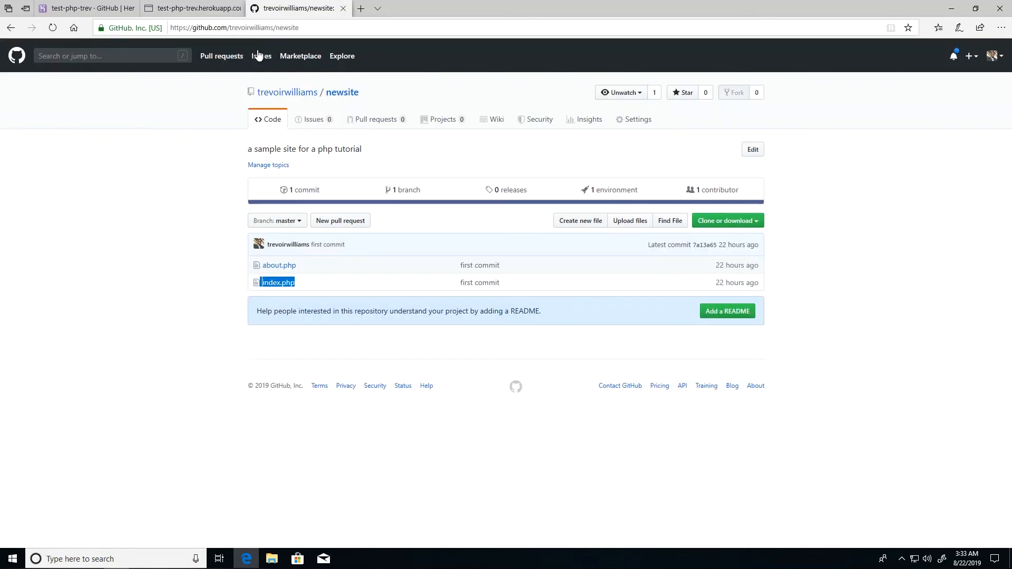
click(200, 9)
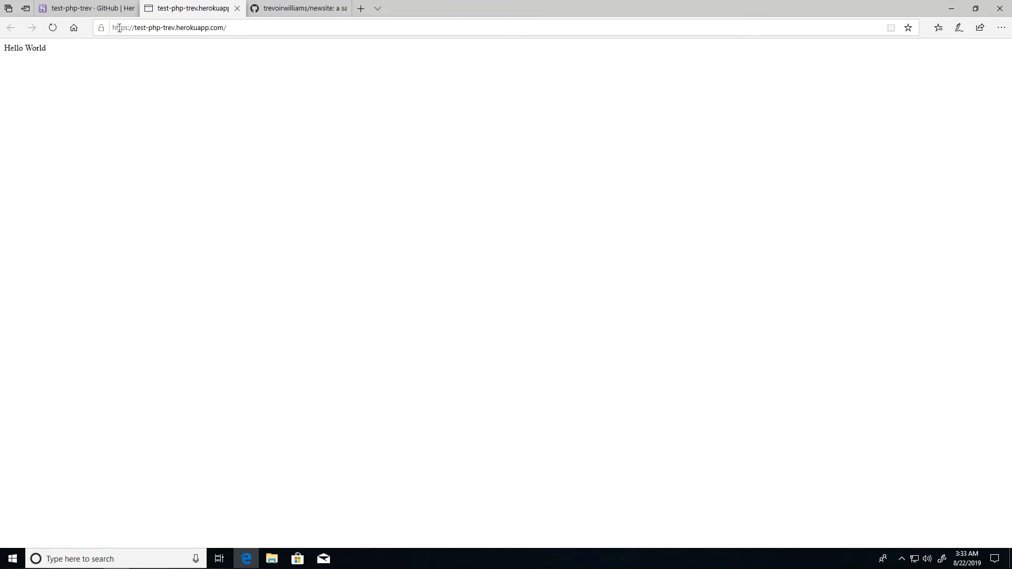
click(263, 29)
click(281, 30)
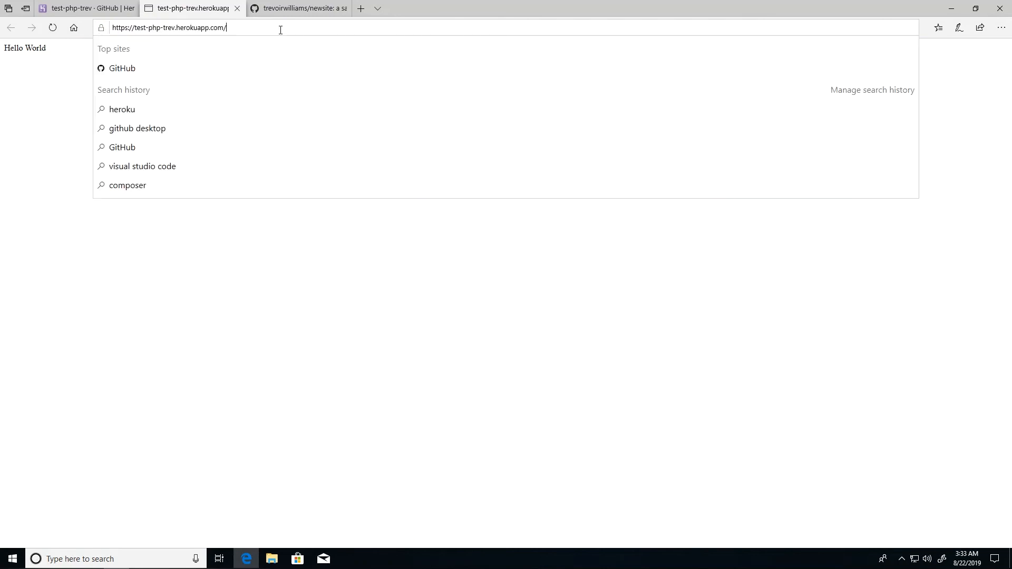
- Append about.php to the site address and load it, which shows a blank page
text(bo)
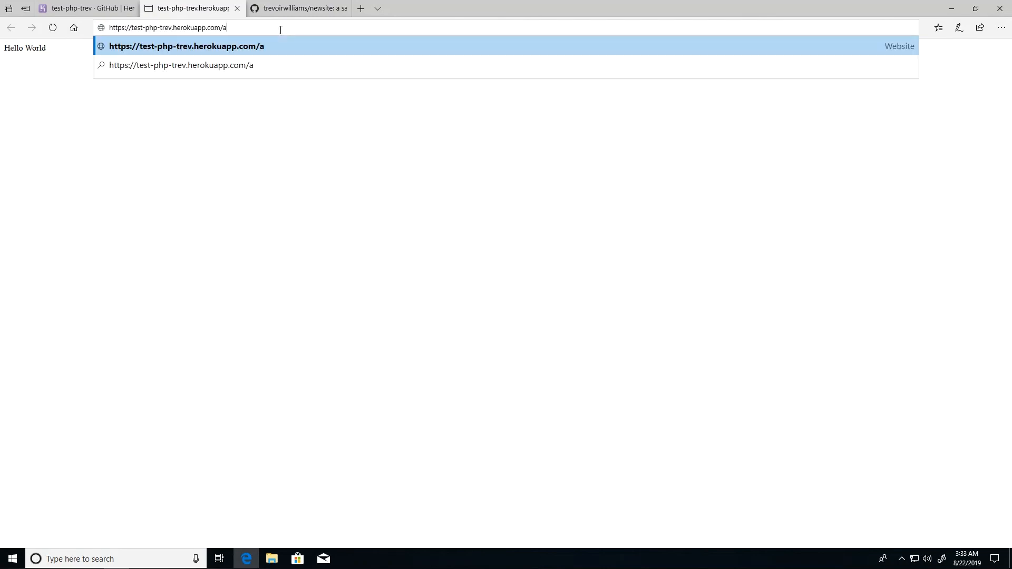
text(ut.php)
key(Return)
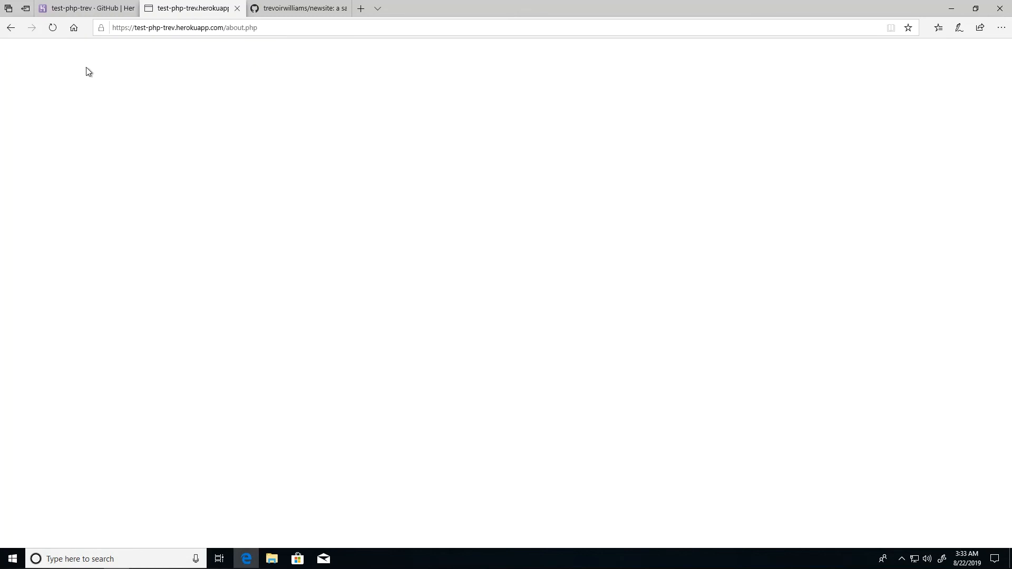
click(89, 8)
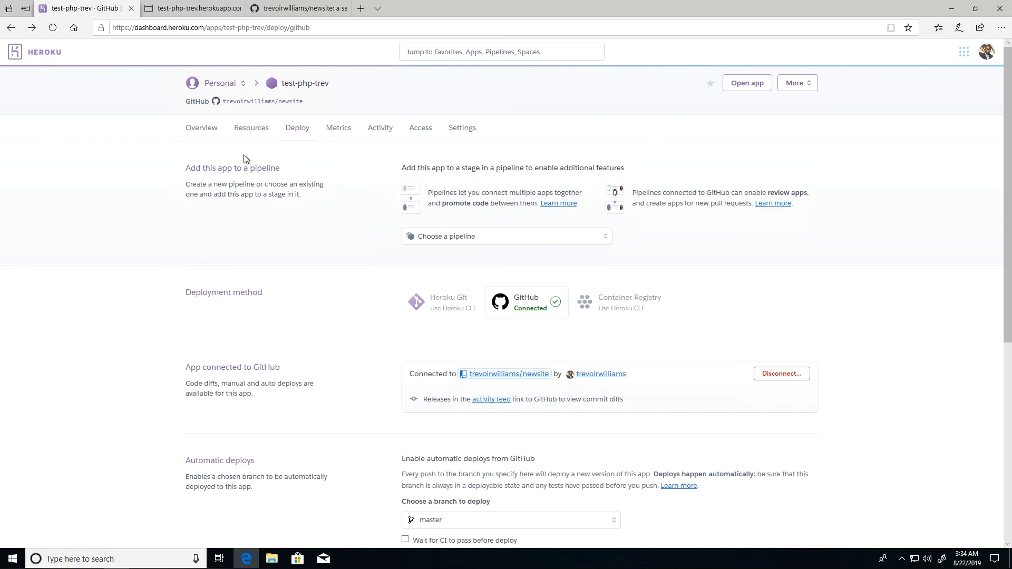
click(191, 10)
- Remove about.php from the address, reload the Hello World home page, and go back to Heroku
click(197, 30)
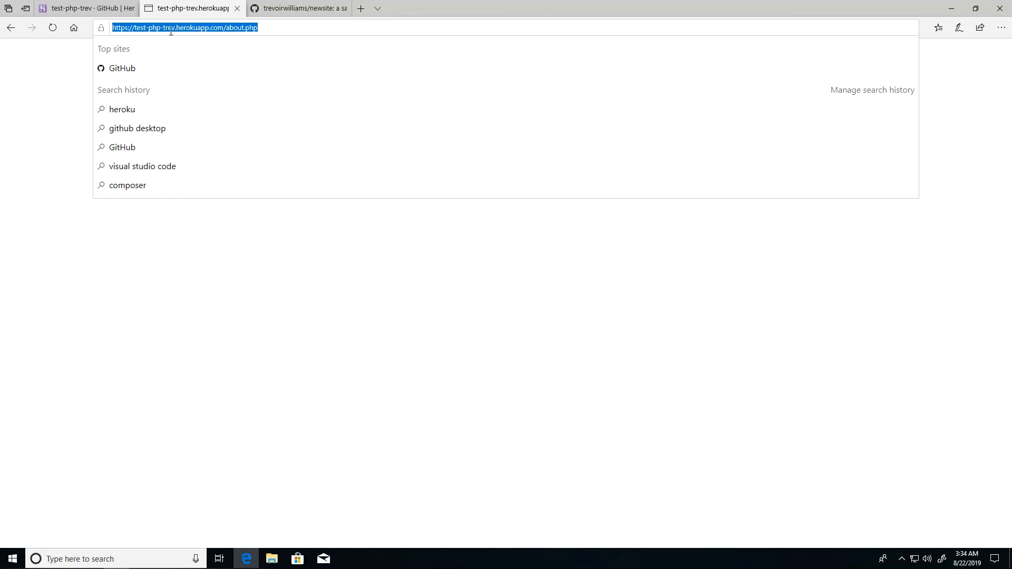
click(278, 28)
key(BackSpace)
key(BackSpace)
key(BackSpace)
key(BackSpace)
key(BackSpace)
key(BackSpace)
key(BackSpace)
key(BackSpace)
key(BackSpace)
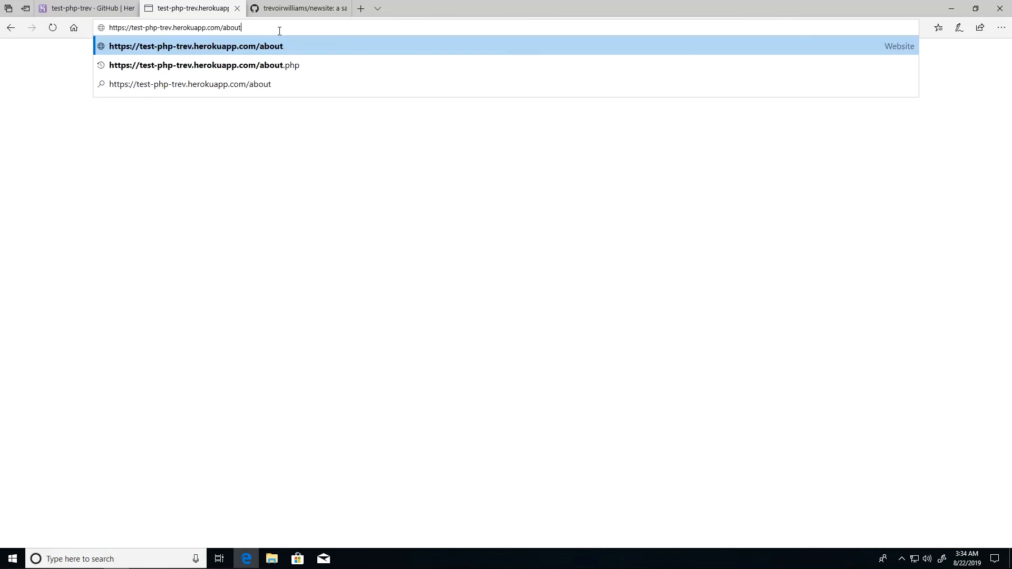
key(Return)
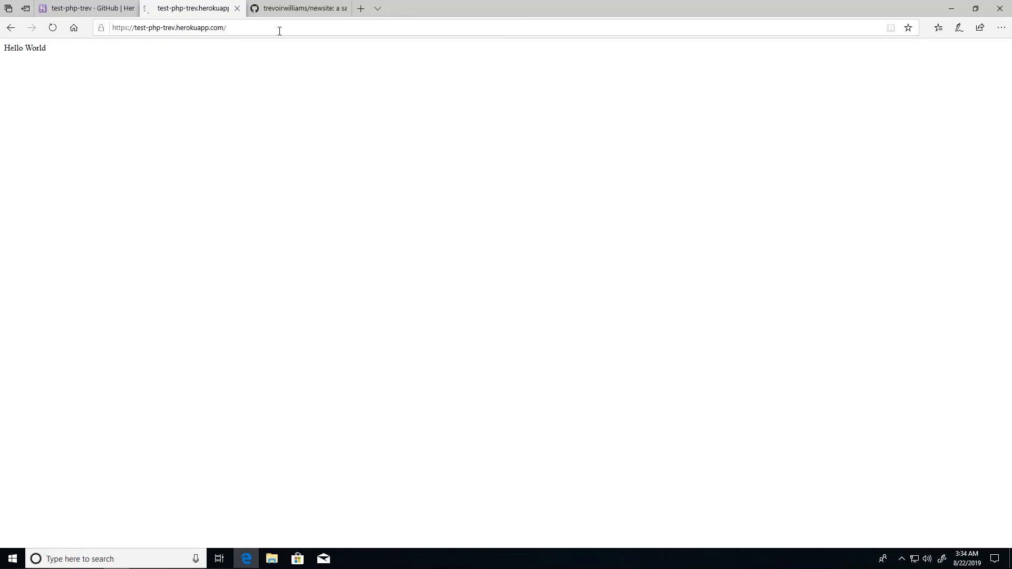
click(74, 9)
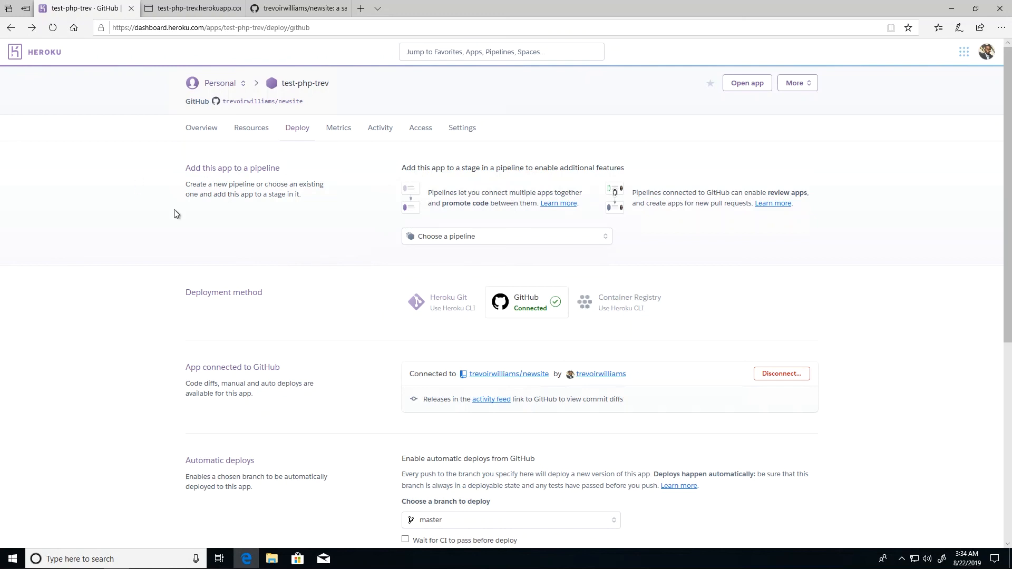
- Bring the test-php-trev.herokuapp.com Hello World tab forward and check its address
click(188, 14)
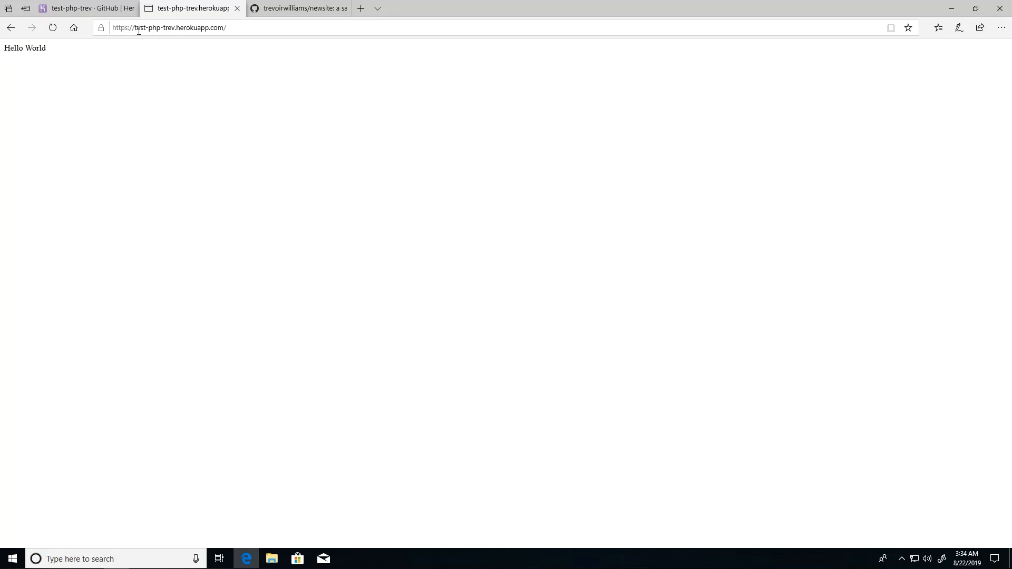
drag(134, 29, 153, 28)
click(172, 27)
double_click(195, 28)
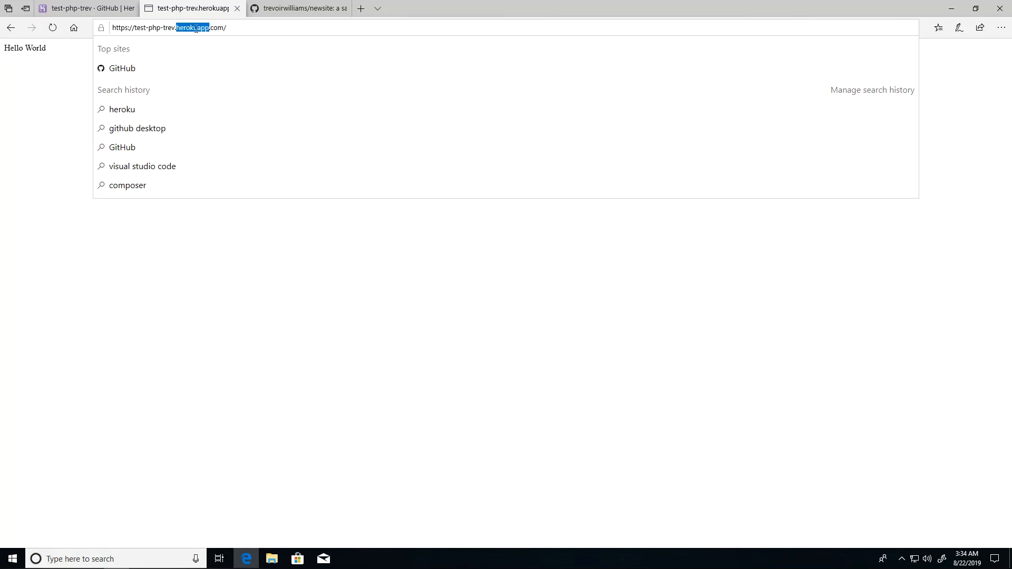
click(208, 226)
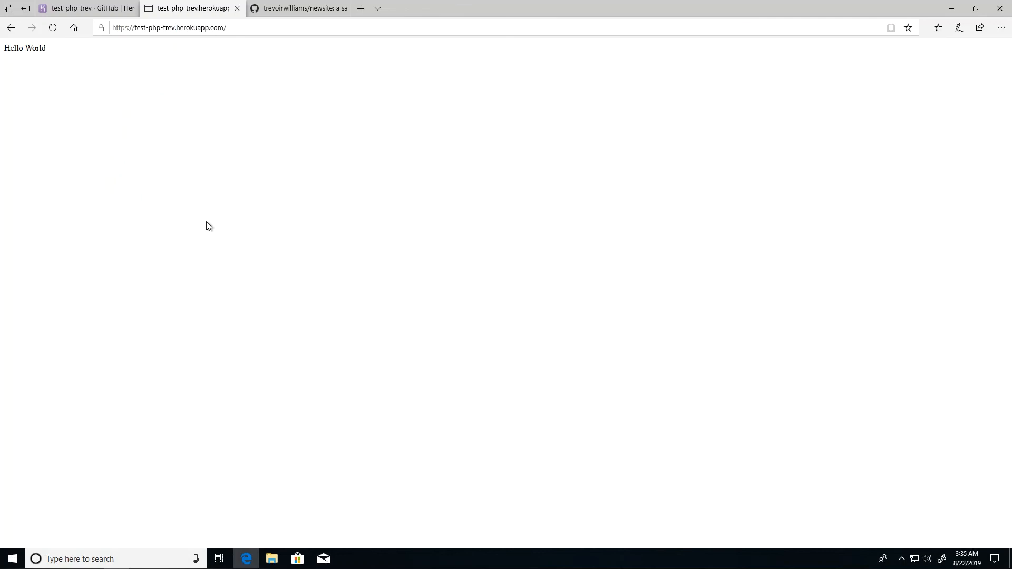
click(148, 26)
click(263, 402)
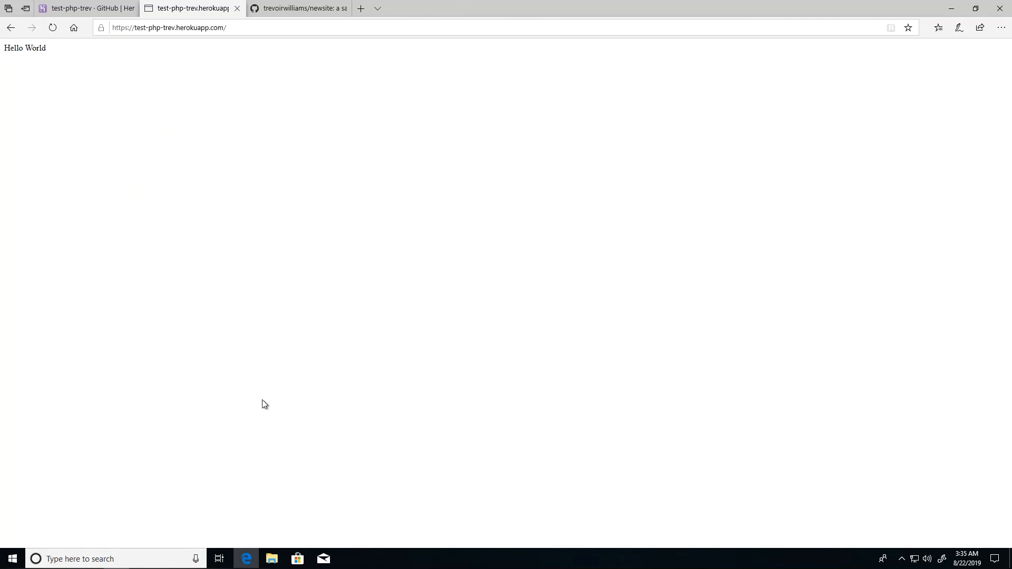